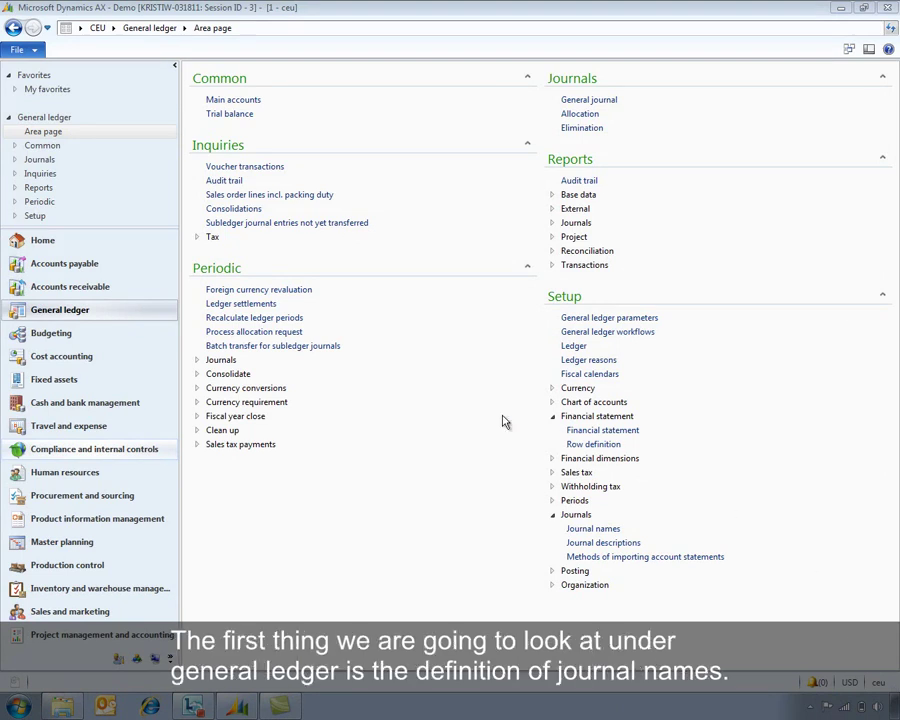
{"action": "left_click", "coordinate": [603, 529]}
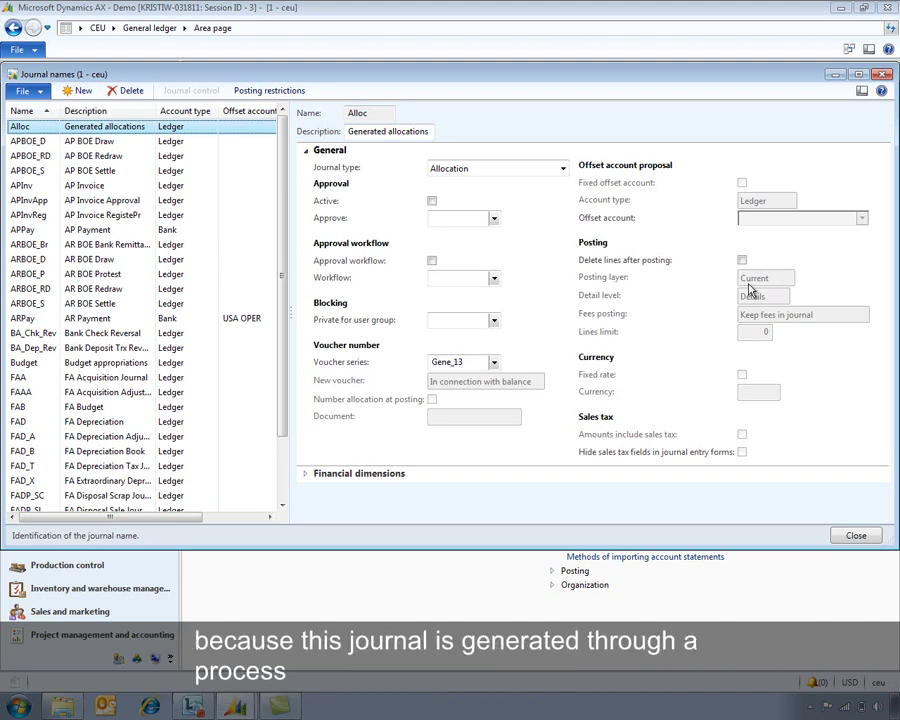
{"action": "left_click", "coordinate": [50, 143]}
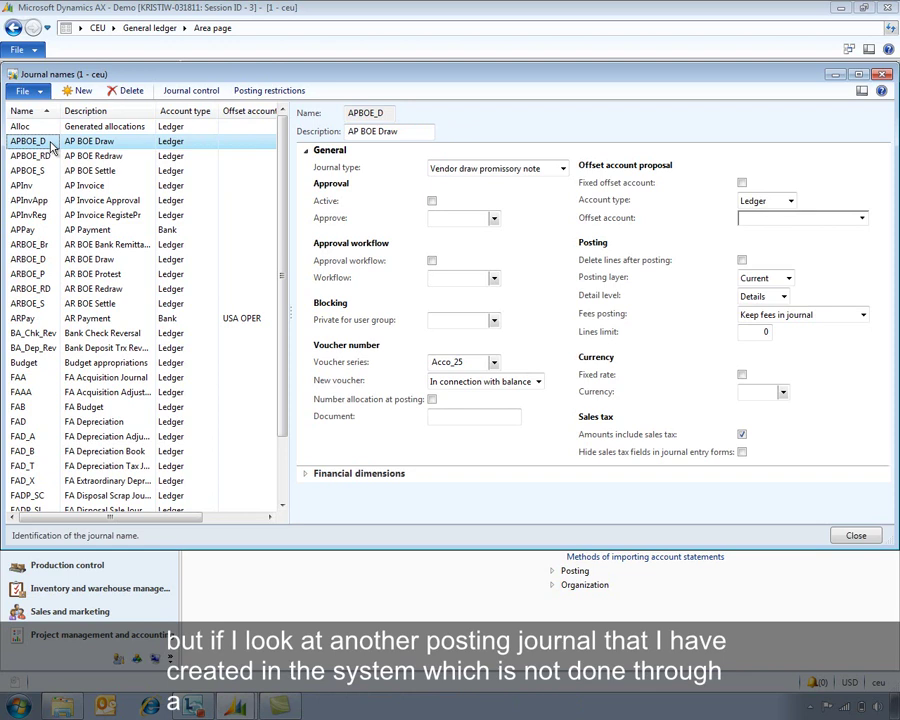
{"action": "left_click", "coordinate": [789, 279]}
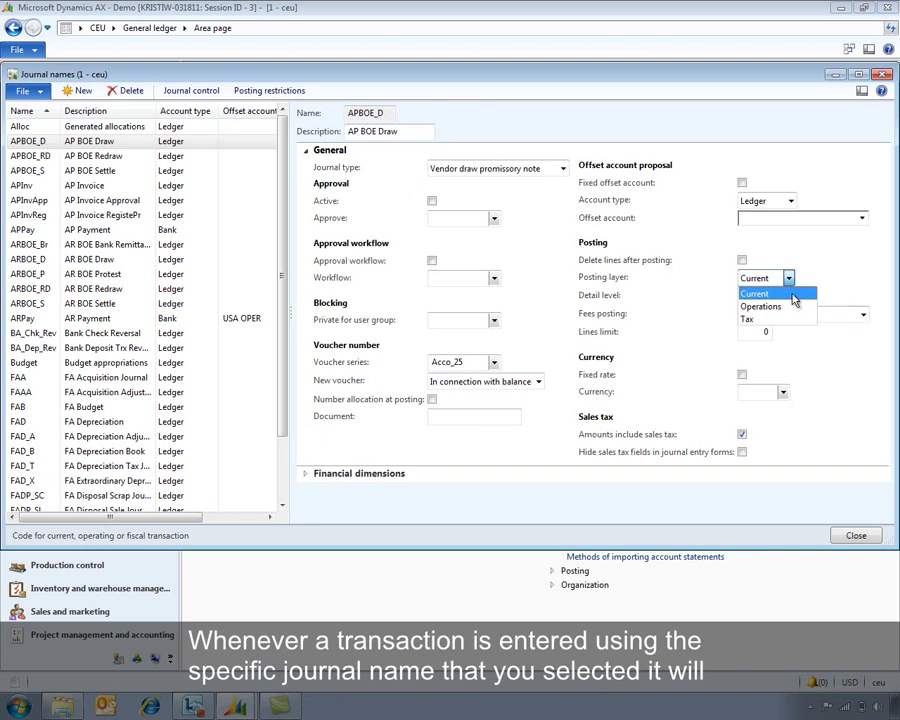
{"action": "left_click", "coordinate": [755, 294]}
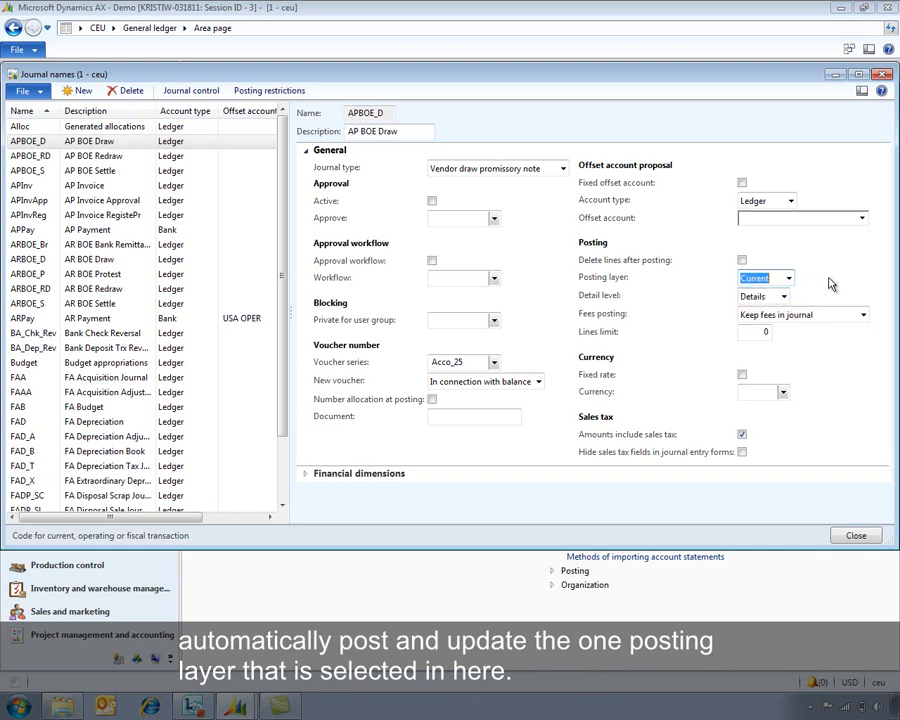
{"action": "left_click", "coordinate": [856, 536]}
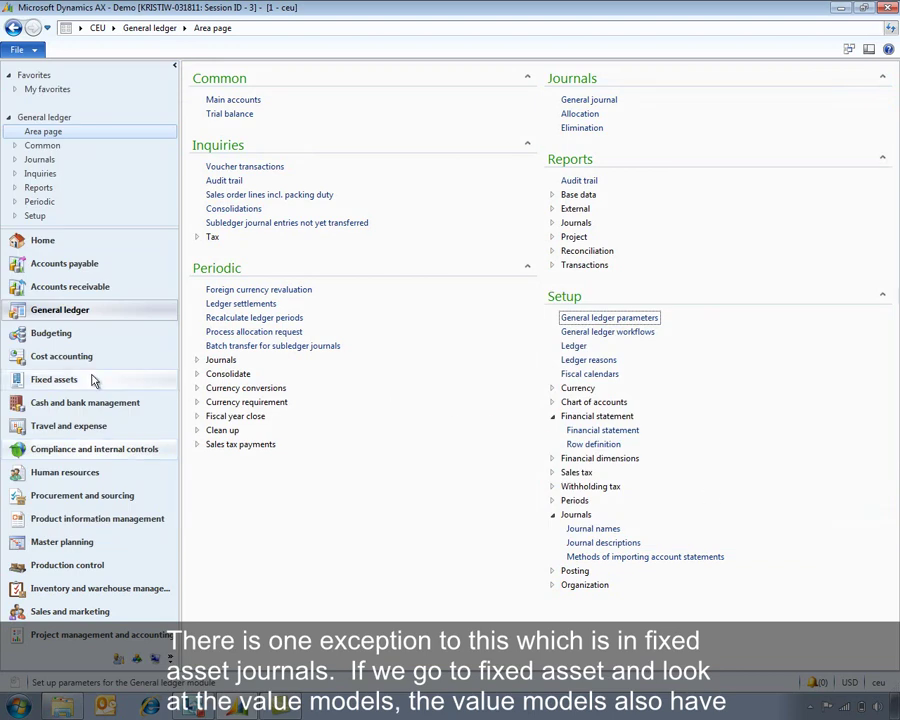
Open the Fixed assets value models and select BUIL-TAX to view its Tax posting layer.
{"action": "left_click", "coordinate": [70, 378]}
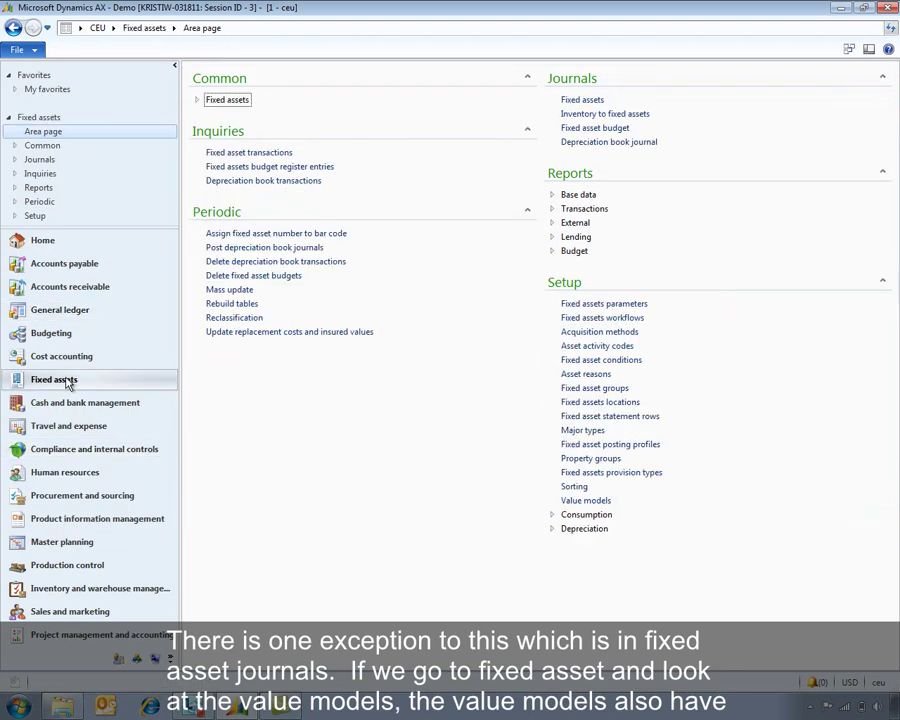
{"action": "left_click", "coordinate": [585, 500]}
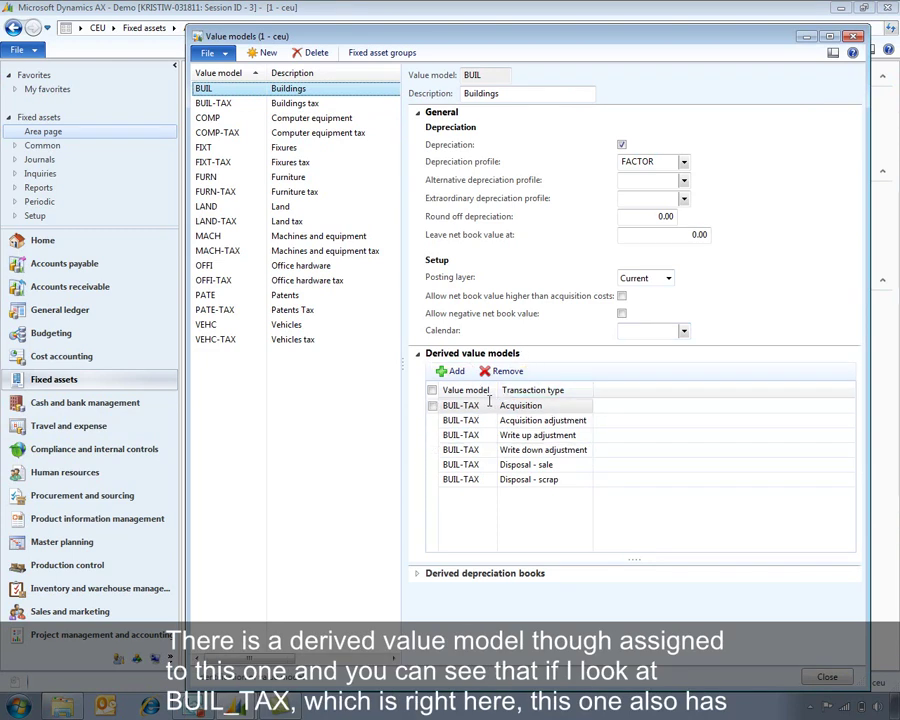
{"action": "left_click", "coordinate": [489, 404]}
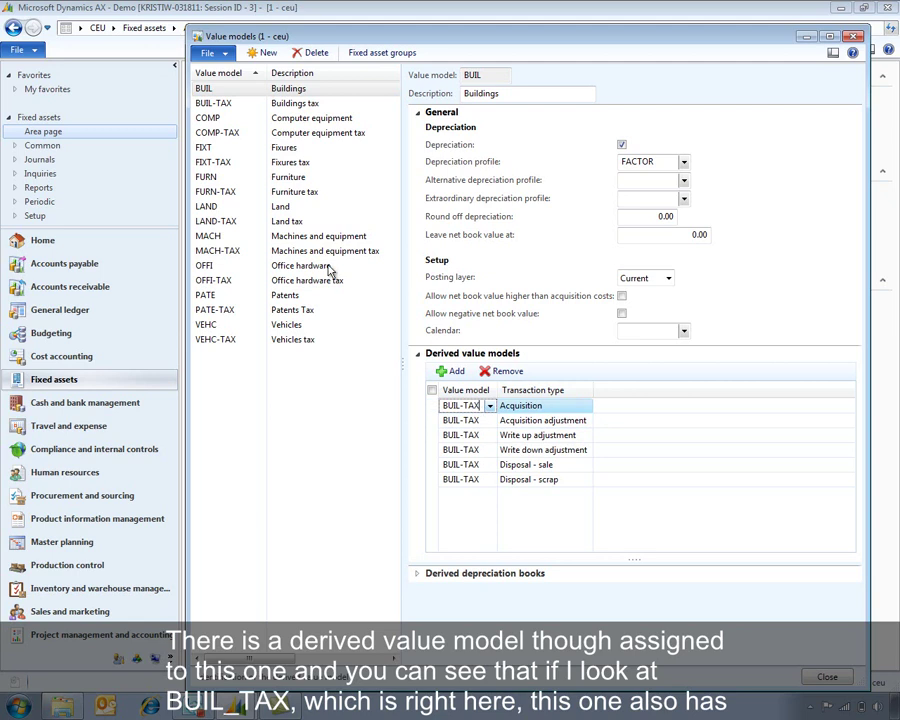
{"action": "left_click", "coordinate": [216, 104]}
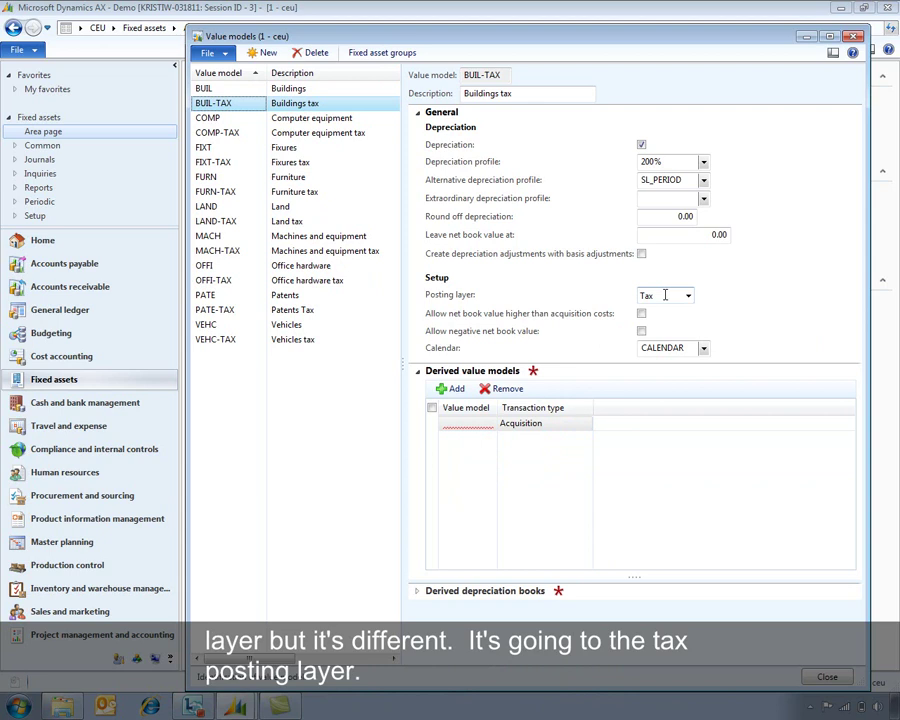
Close the value models form, create a new fixed assets journal named FAA, and open its lines.
{"action": "left_click", "coordinate": [853, 37]}
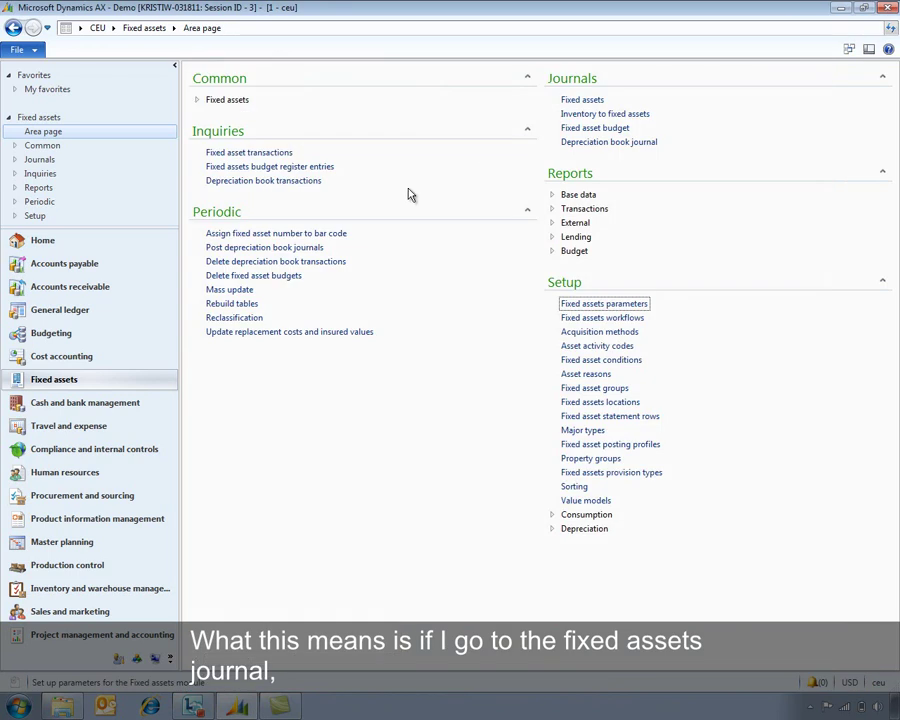
{"action": "left_click", "coordinate": [584, 101]}
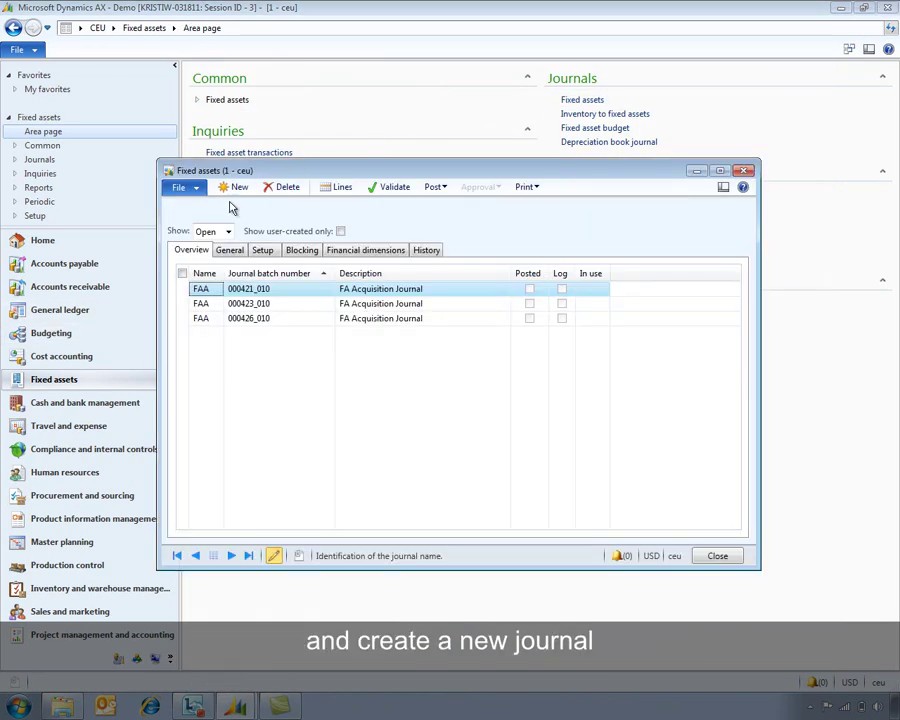
{"action": "left_click", "coordinate": [237, 188]}
{"action": "left_click", "coordinate": [216, 289]}
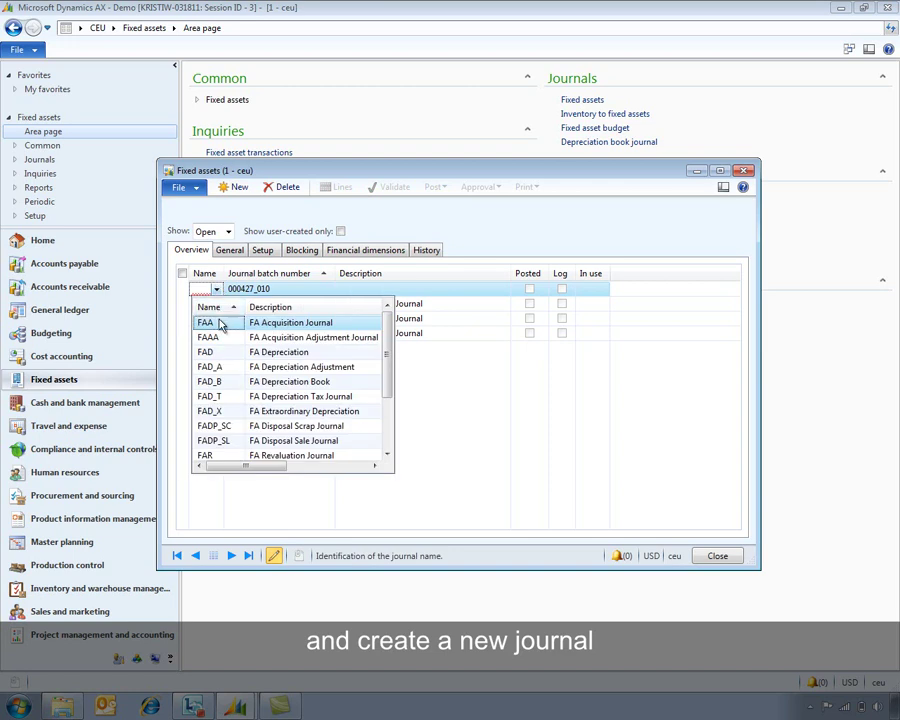
{"action": "left_click", "coordinate": [205, 322]}
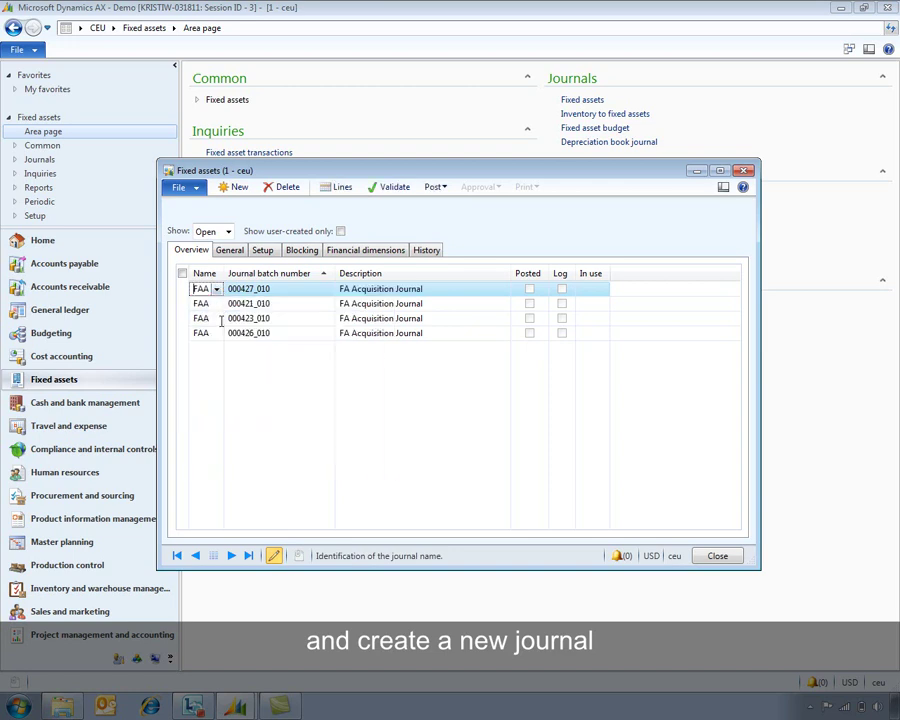
{"action": "left_click", "coordinate": [341, 187]}
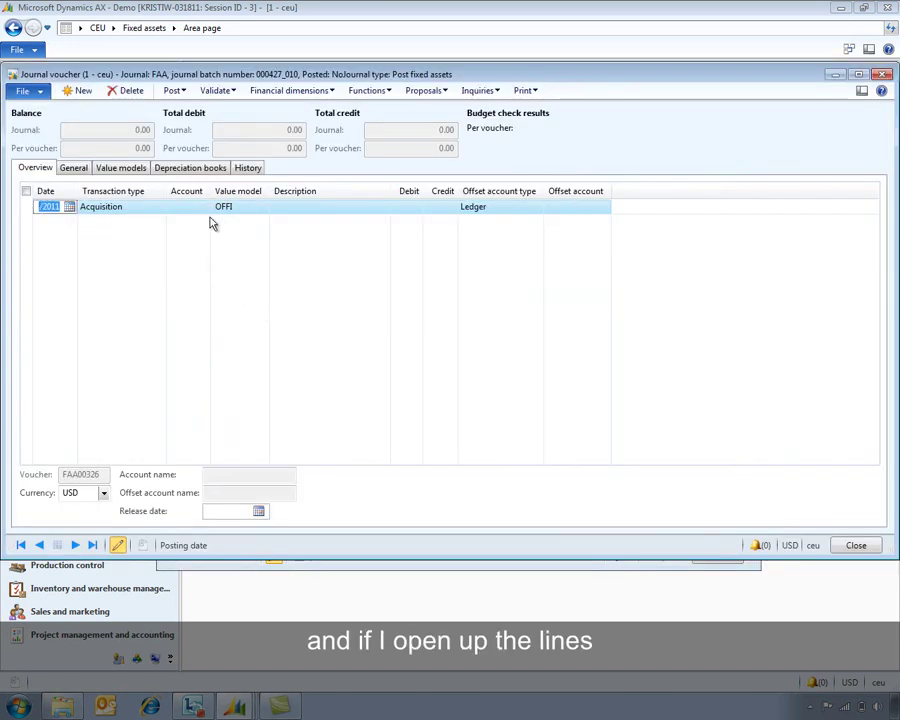
Set the acquisition line's asset to BUIL-001 and check that its derived value model is BUIL-TAX.
{"action": "left_click", "coordinate": [196, 206]}
{"action": "left_click", "coordinate": [202, 206]}
{"action": "left_click", "coordinate": [200, 236]}
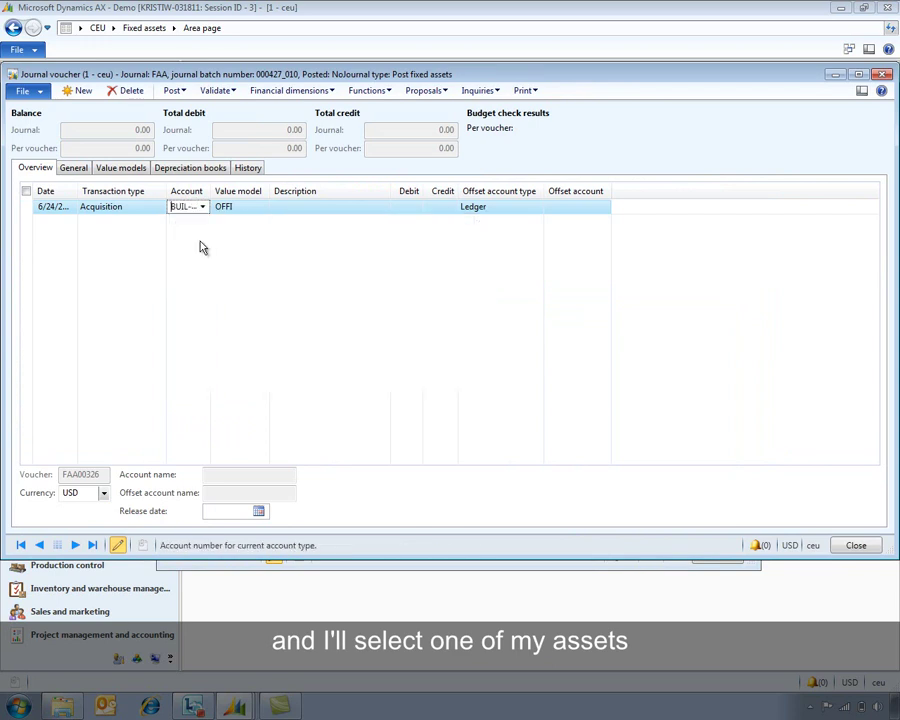
{"action": "left_click", "coordinate": [128, 170]}
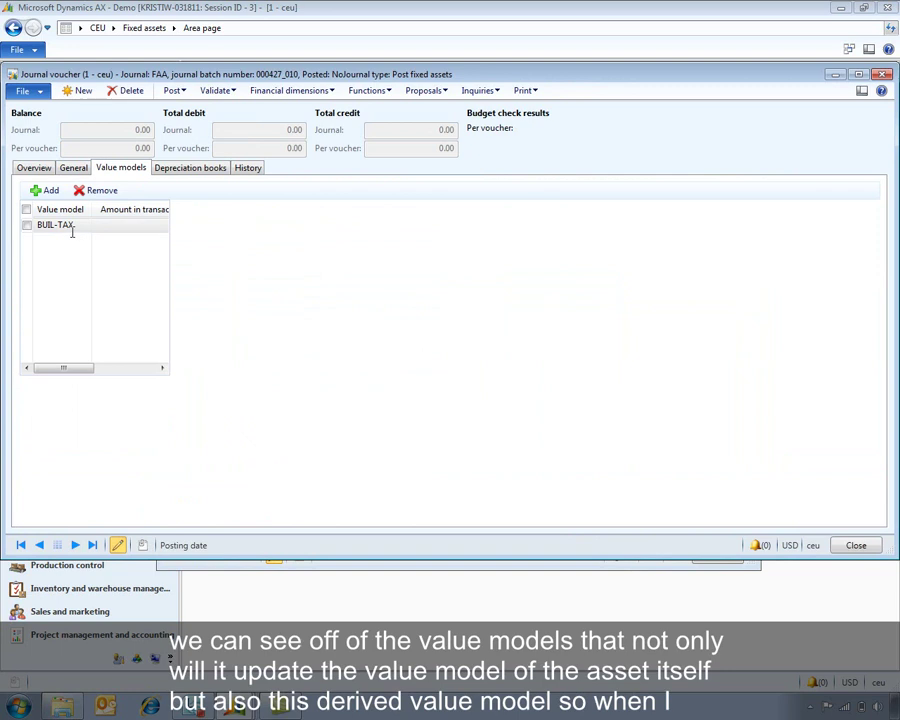
{"action": "left_click", "coordinate": [33, 167]}
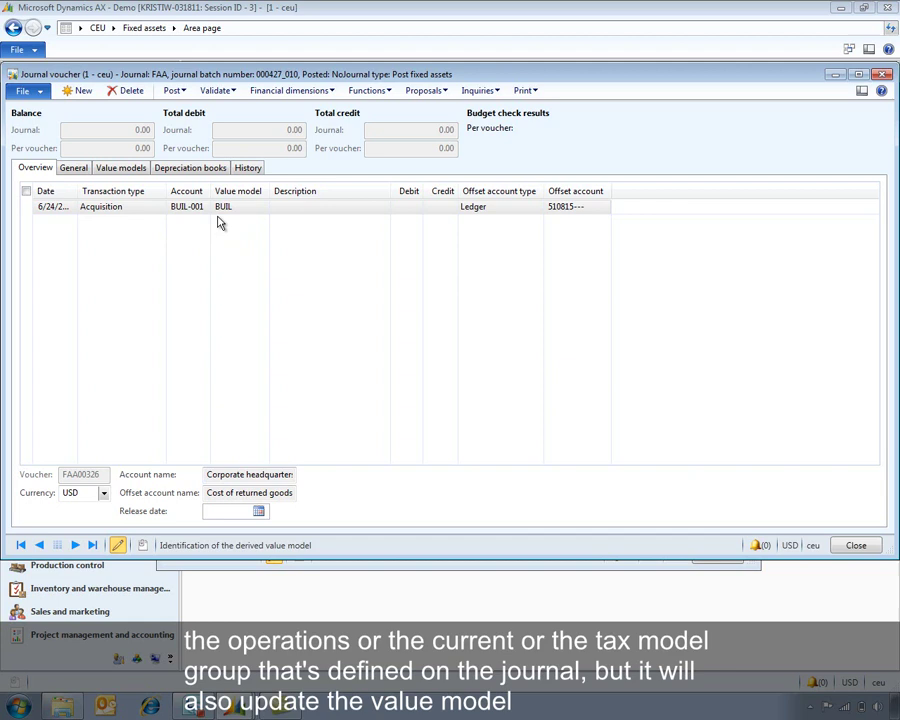
{"action": "left_click", "coordinate": [126, 168]}
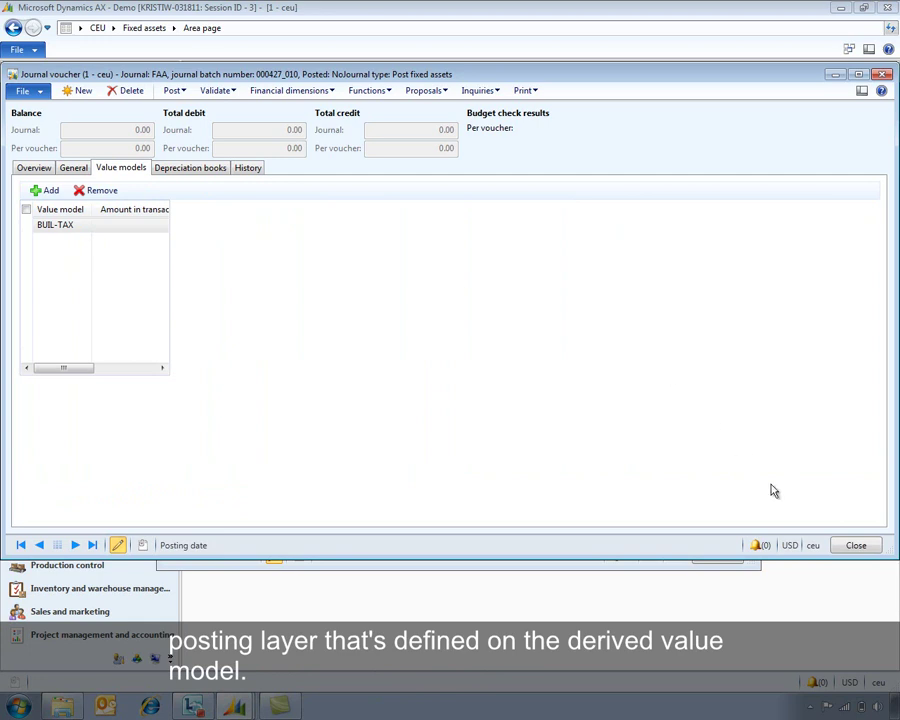
Close the FA journal voucher and list, then open the General ledger financial statement setup.
{"action": "left_click", "coordinate": [856, 545]}
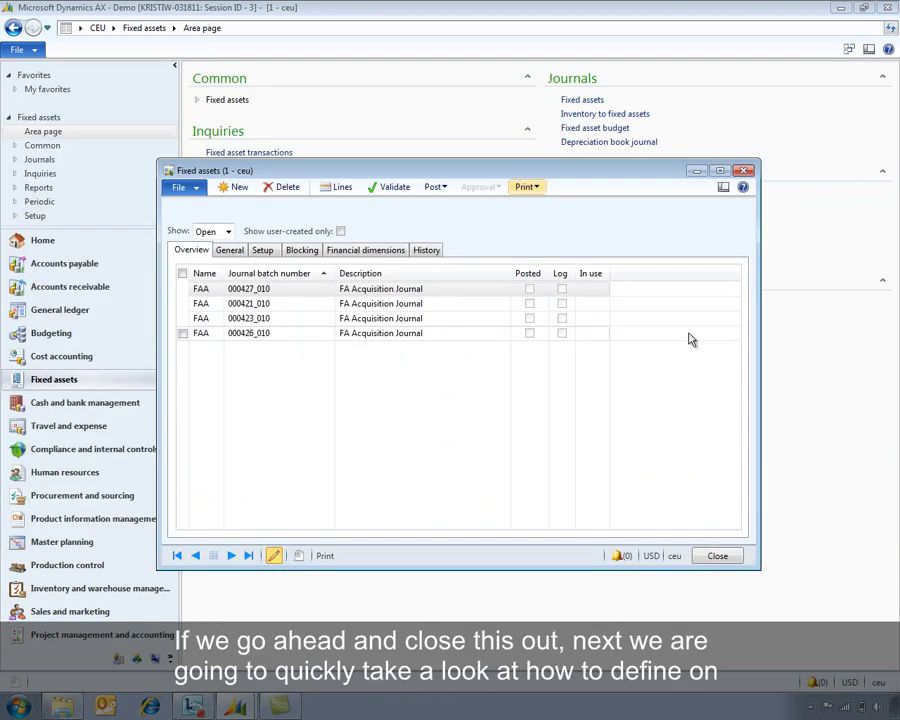
{"action": "left_click", "coordinate": [750, 171]}
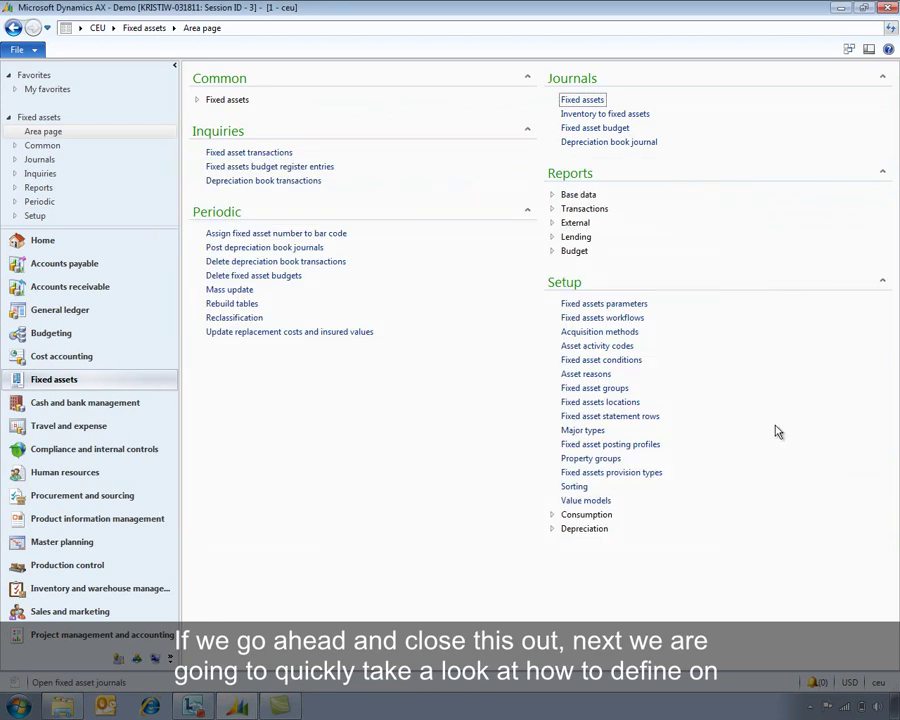
{"action": "left_click", "coordinate": [60, 309]}
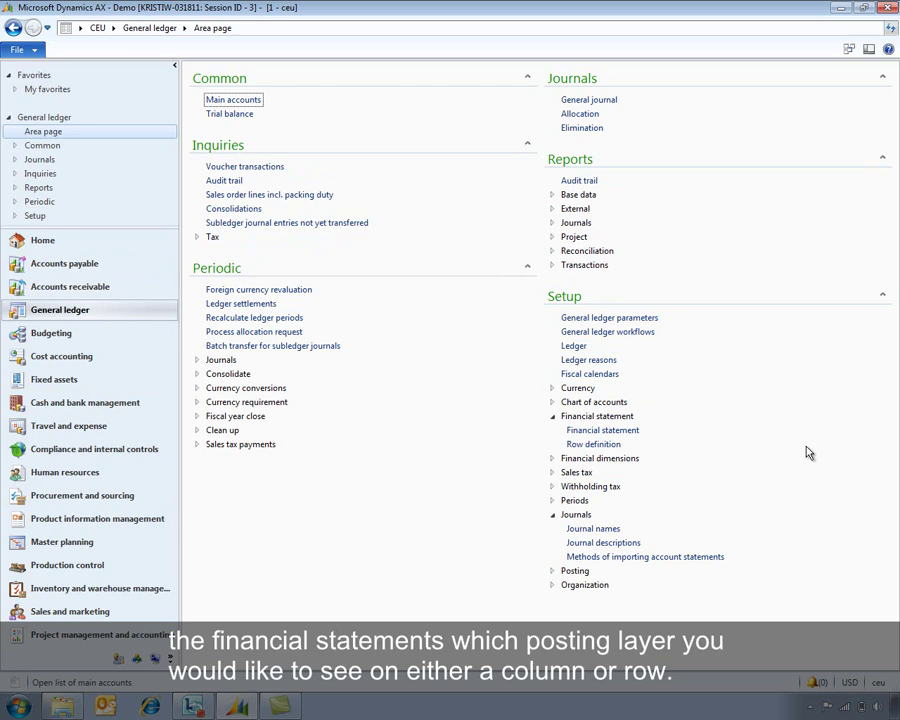
{"action": "left_click", "coordinate": [583, 431]}
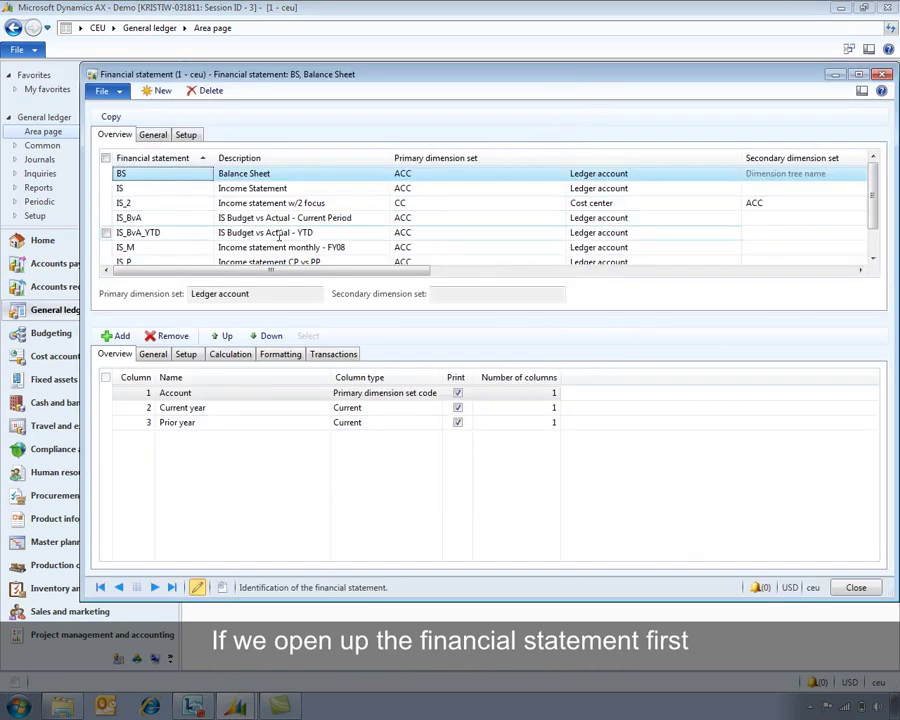
Review the posting layer options for the Balance Sheet's Prior year column, keeping Current.
{"action": "left_click", "coordinate": [213, 423]}
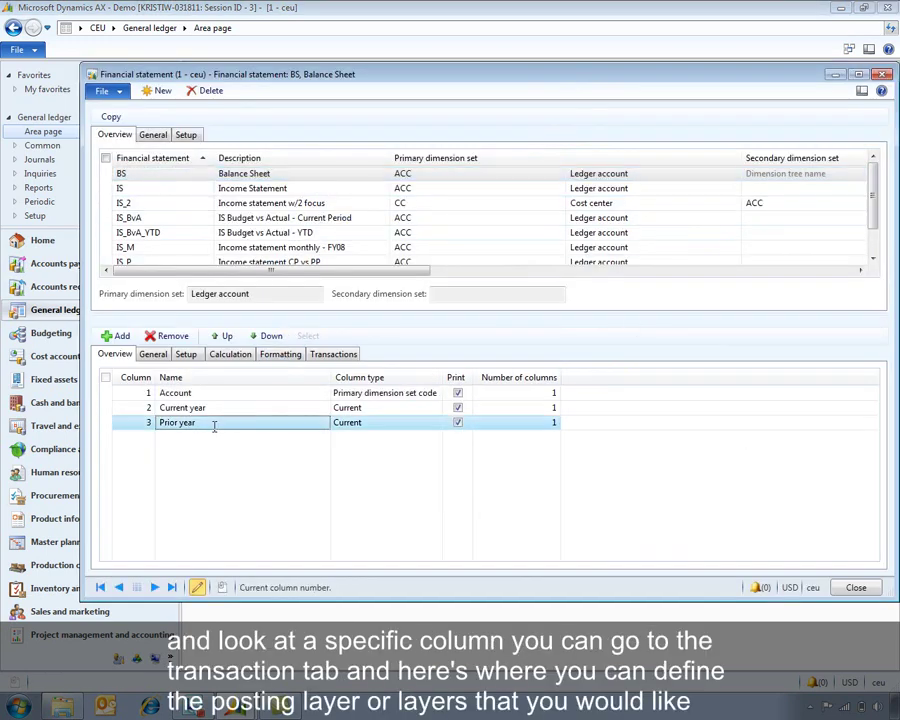
{"action": "left_click", "coordinate": [334, 357]}
{"action": "left_click", "coordinate": [265, 462]}
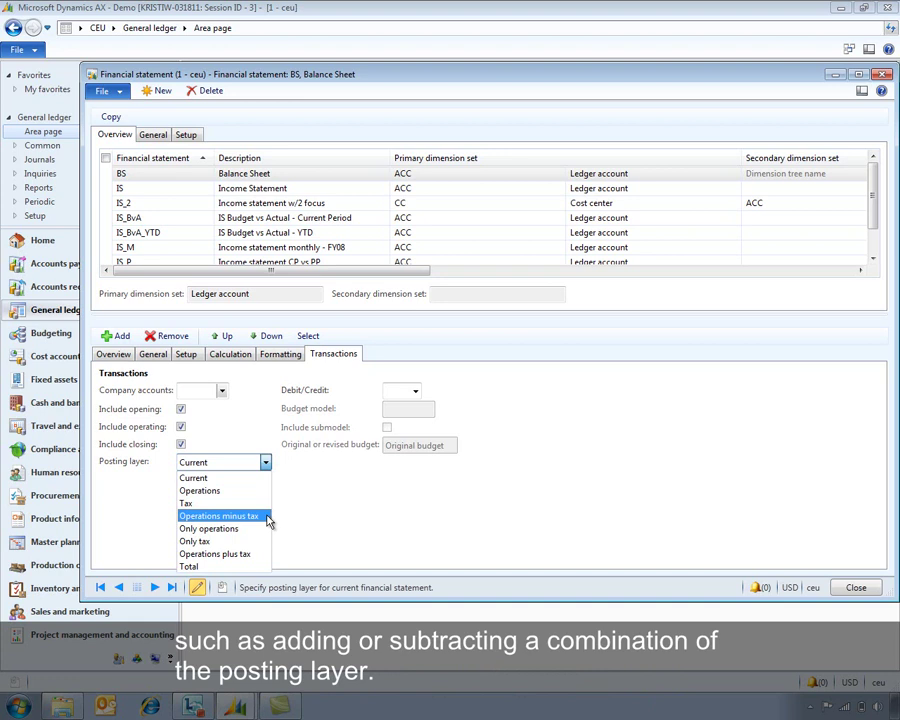
{"action": "left_click", "coordinate": [349, 525]}
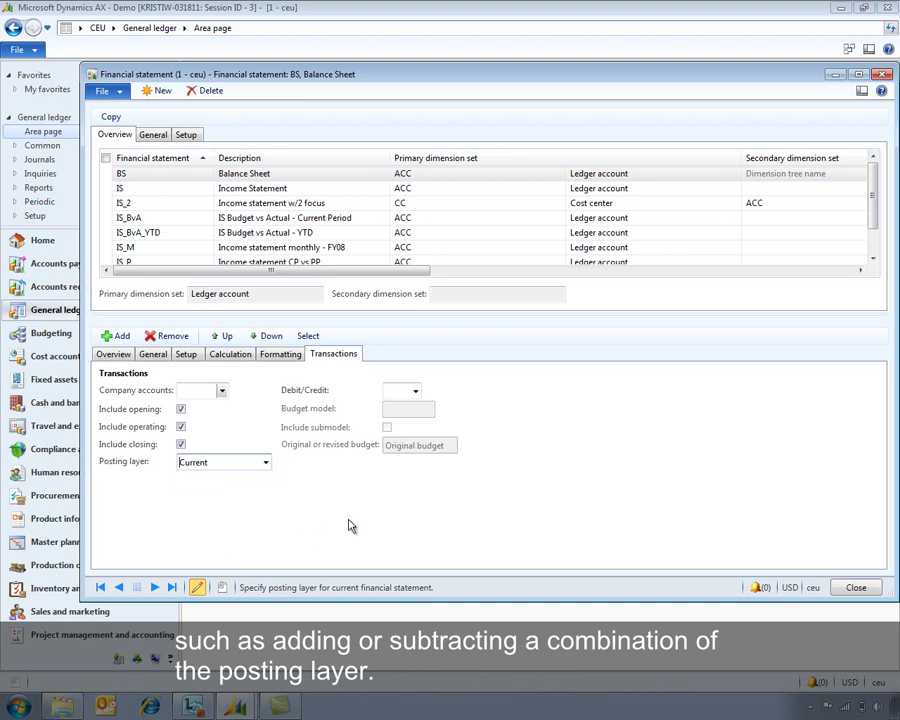
Open row definition All in the structure designer and edit the 010 - Administration row.
{"action": "left_click", "coordinate": [857, 588]}
{"action": "left_click", "coordinate": [601, 449]}
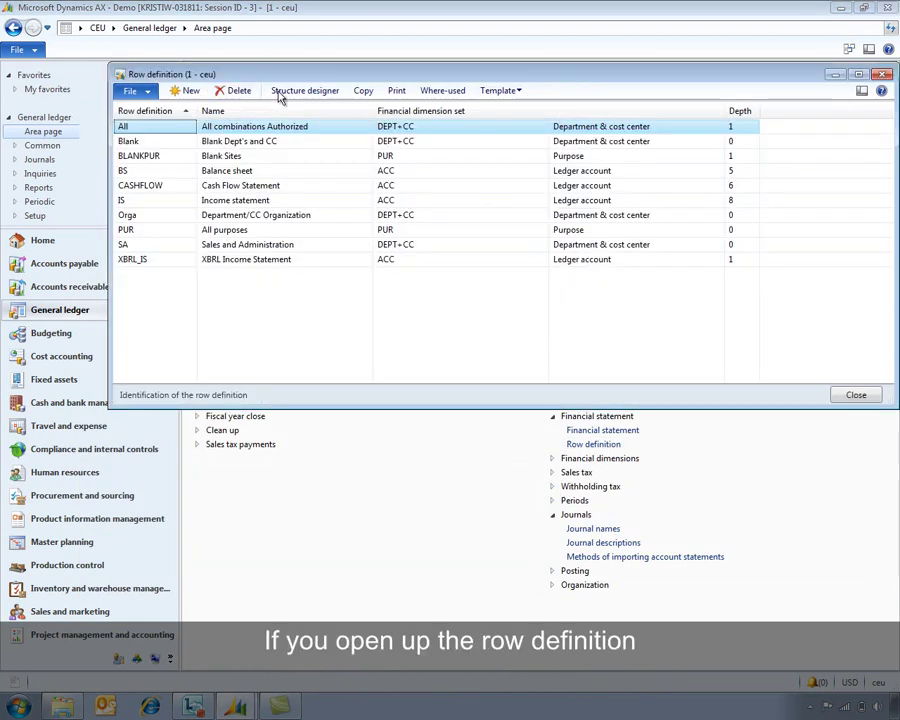
{"action": "left_click", "coordinate": [283, 92]}
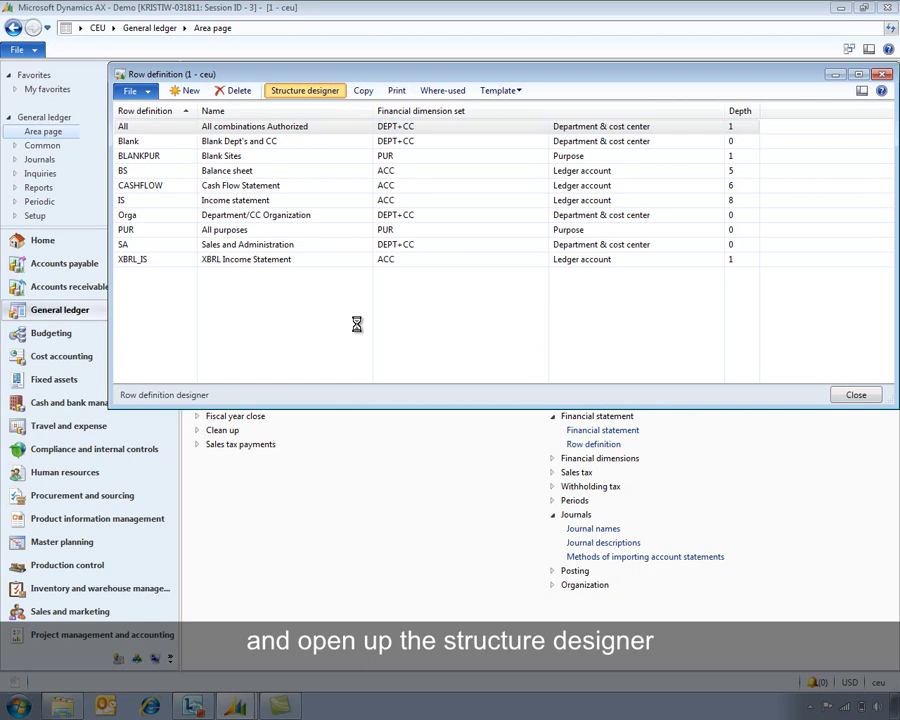
{"action": "left_click", "coordinate": [168, 198]}
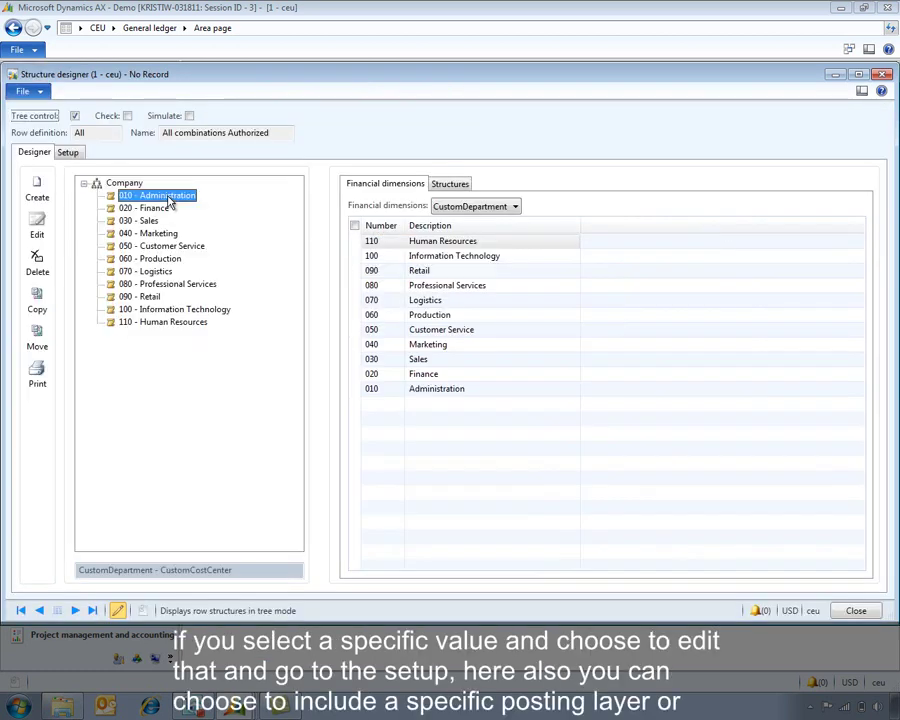
{"action": "left_click", "coordinate": [36, 226]}
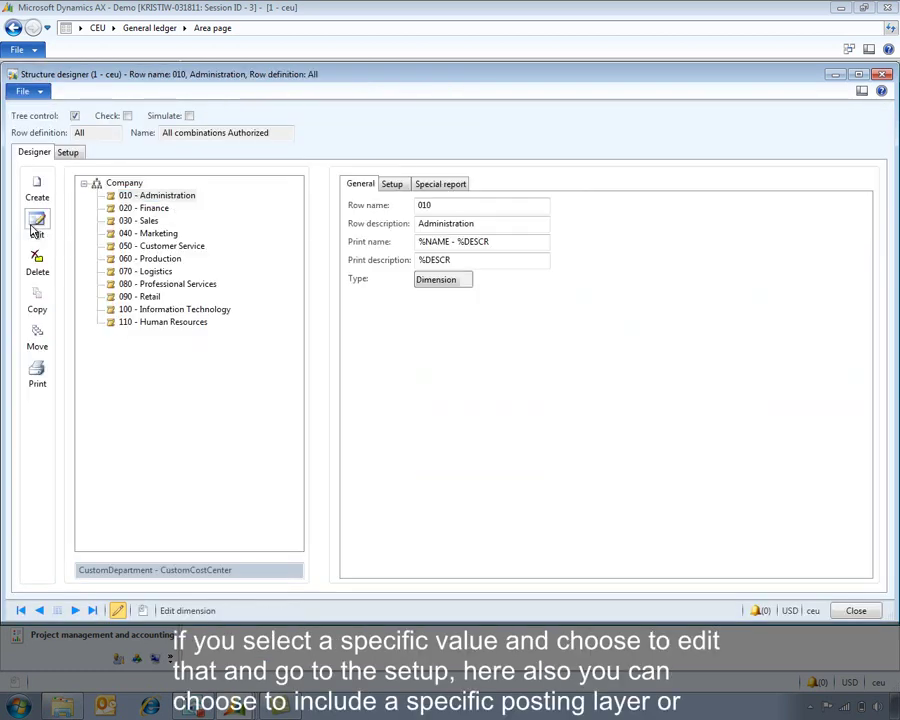
Review the 010 row's posting layer options without changing them, then close the designer.
{"action": "left_click", "coordinate": [398, 187]}
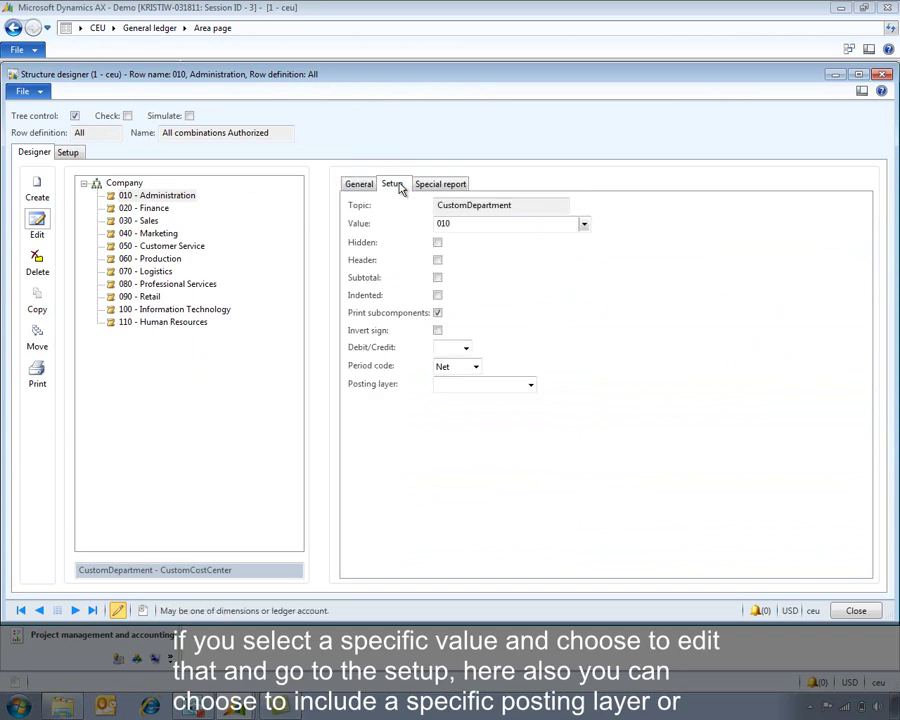
{"action": "left_click", "coordinate": [531, 386]}
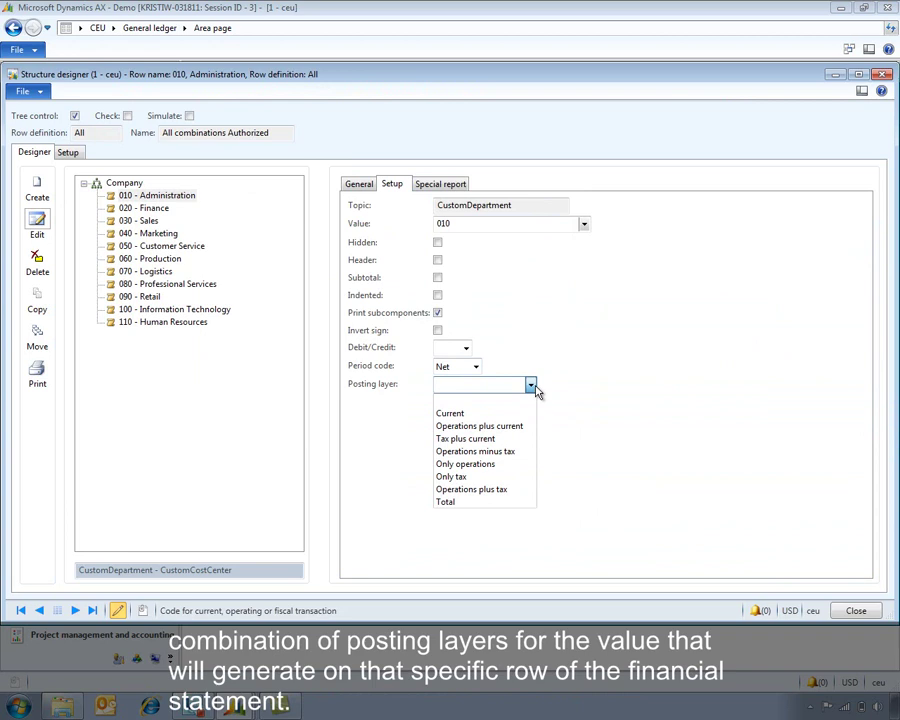
{"action": "left_click", "coordinate": [687, 494]}
{"action": "left_click", "coordinate": [862, 610]}
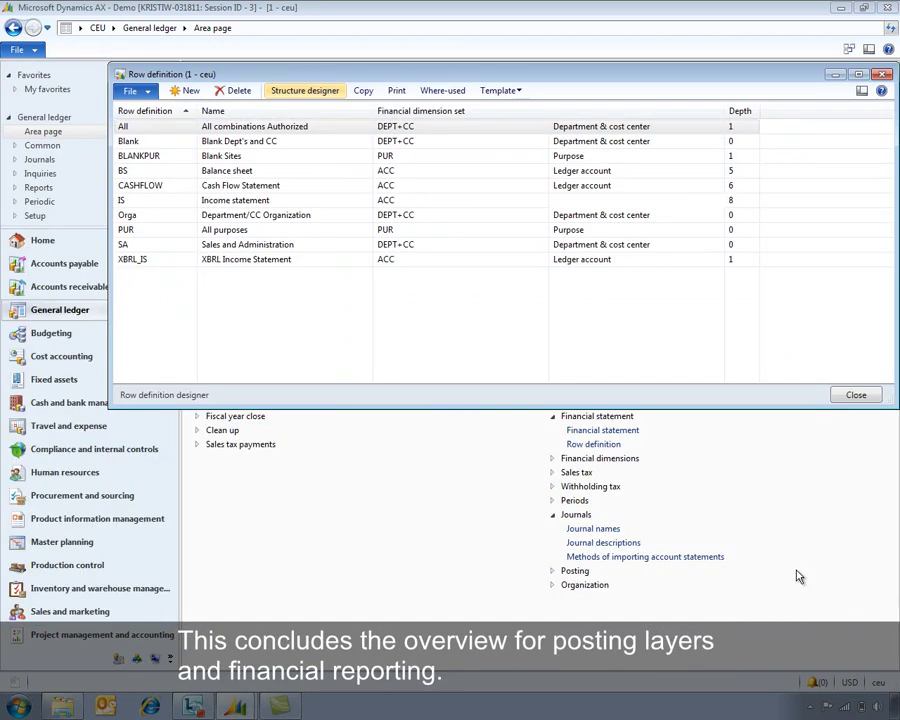